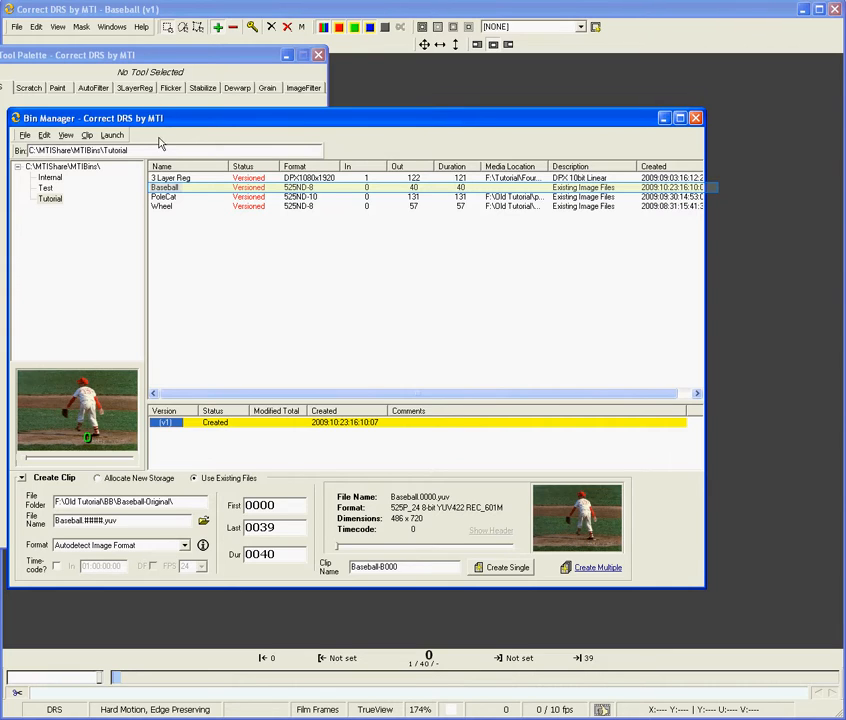
Step: Open version v1 of the Baseball clip, put the Bin Manager away and activate the Scratch tool
click(164, 188)
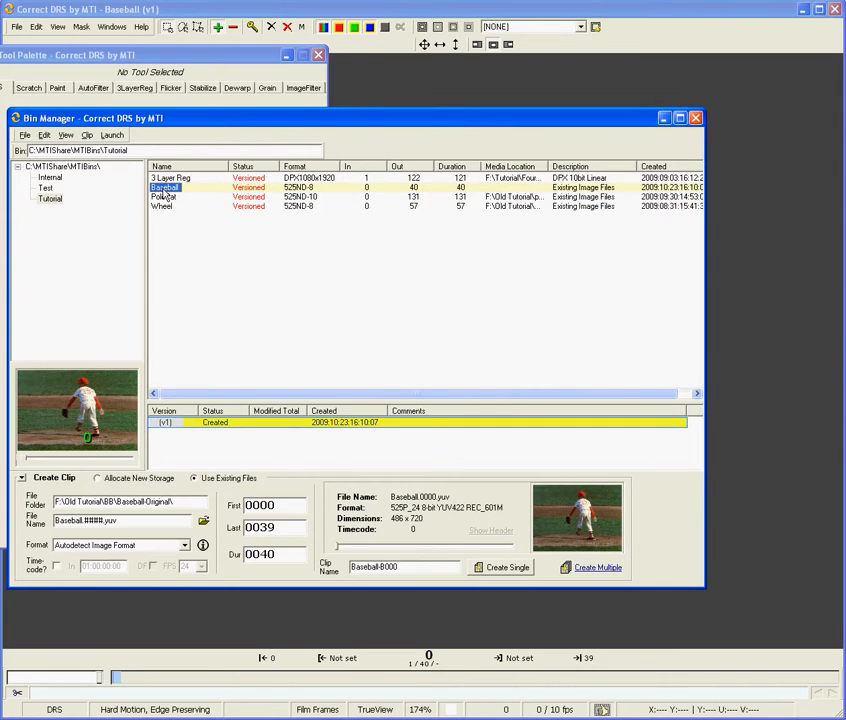
click(165, 424)
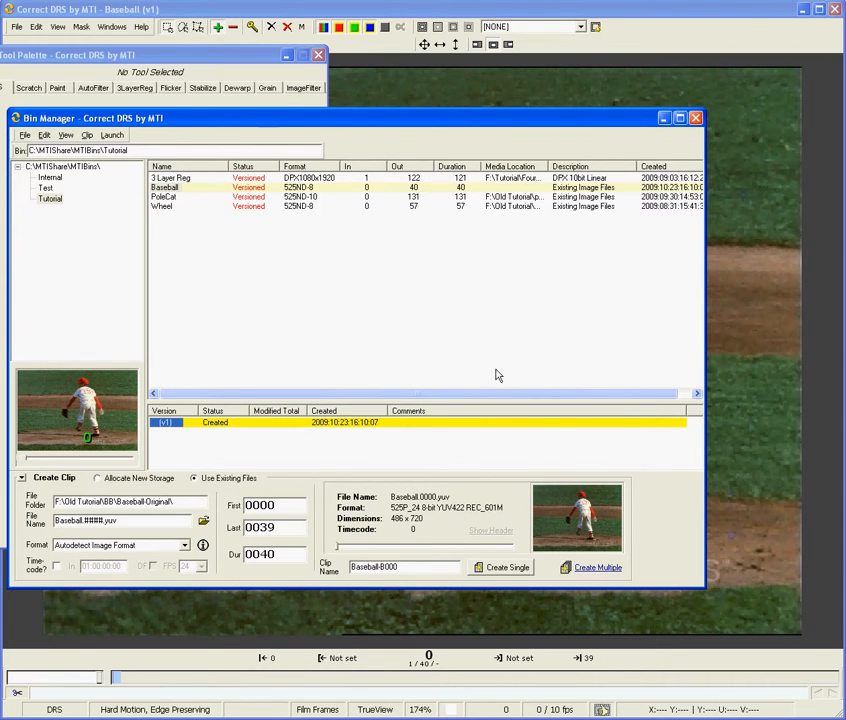
click(663, 117)
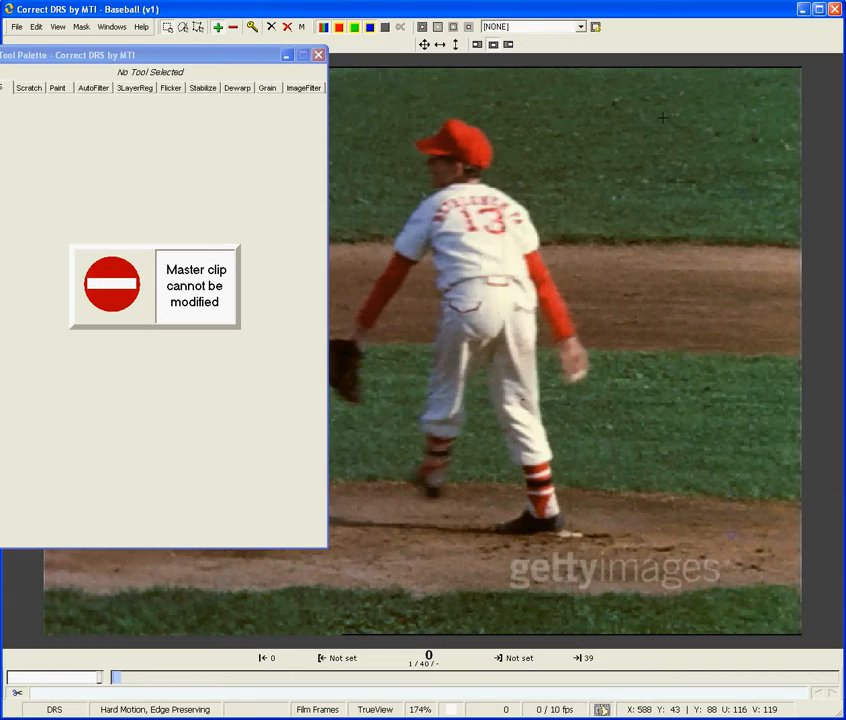
key(F3)
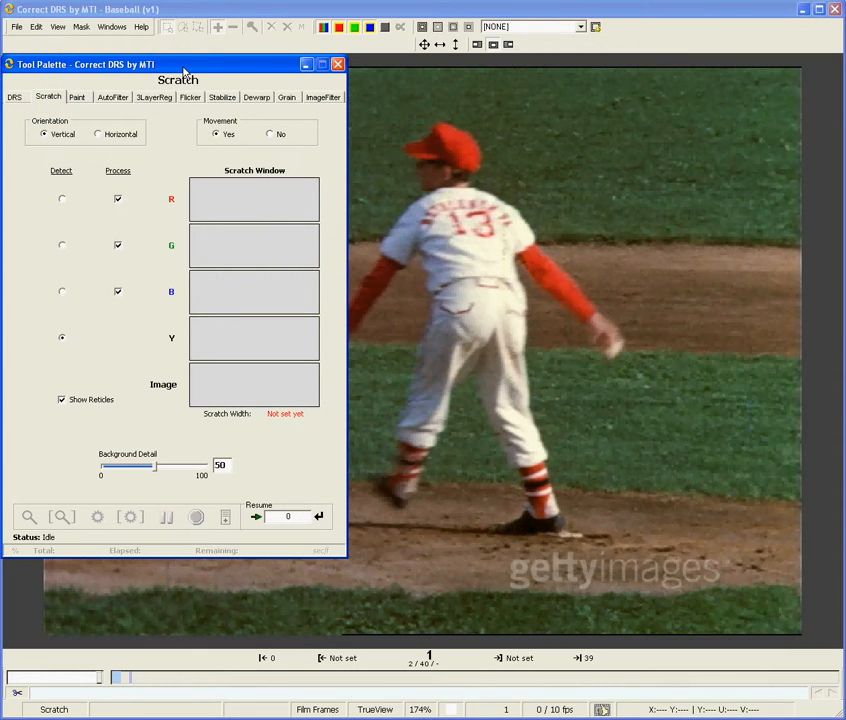
Step: Step forward through the Baseball clip frame by frame to examine where the vertical scratch runs
key(f)
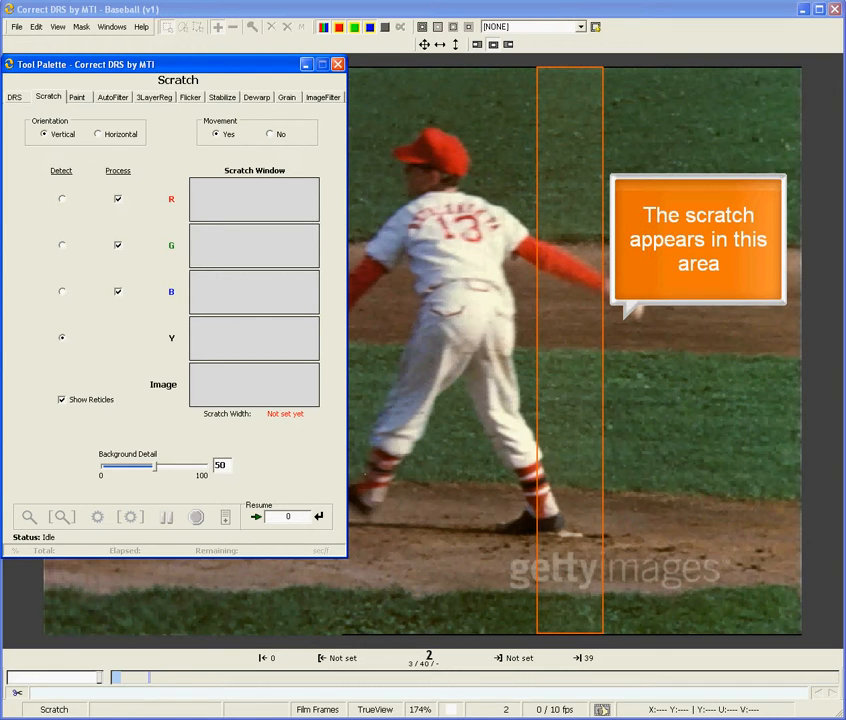
key(f)
key(f)
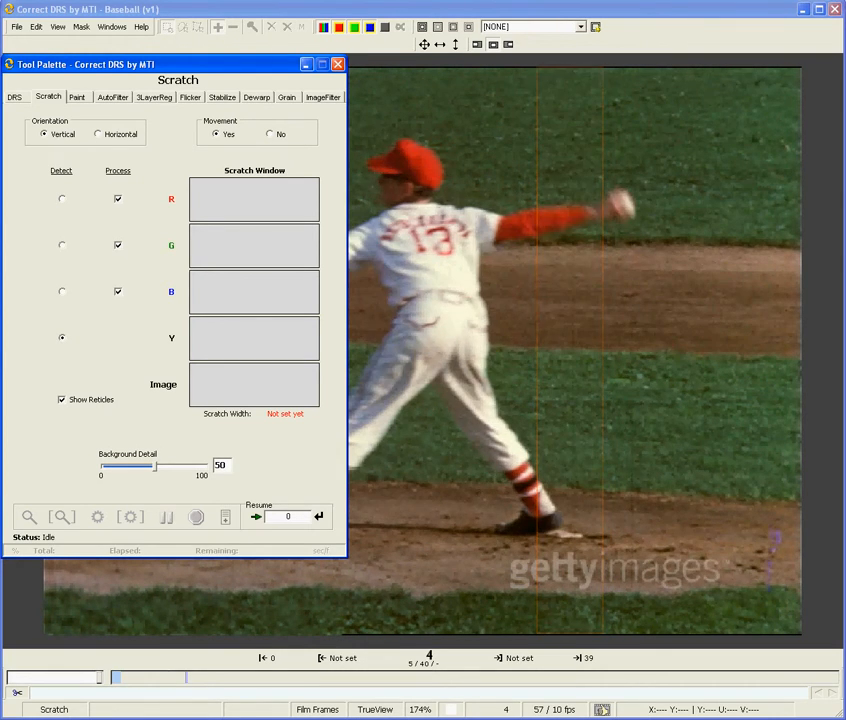
key(f)
key(f)
key(f)
key(f)
key(f)
key(f)
key(f)
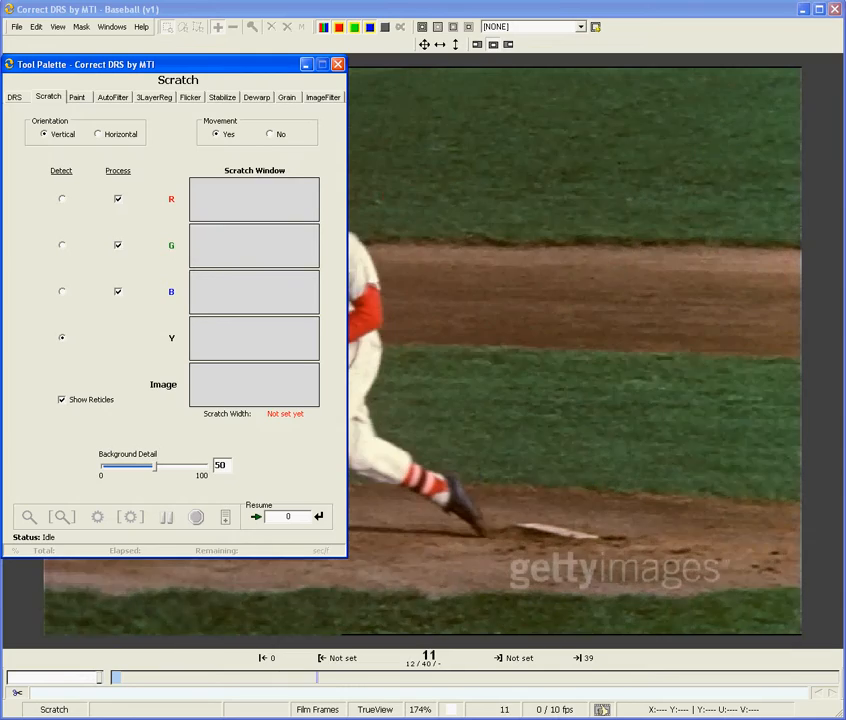
key(f)
key(f)
key(f)
key(f)
key(f)
key(f)
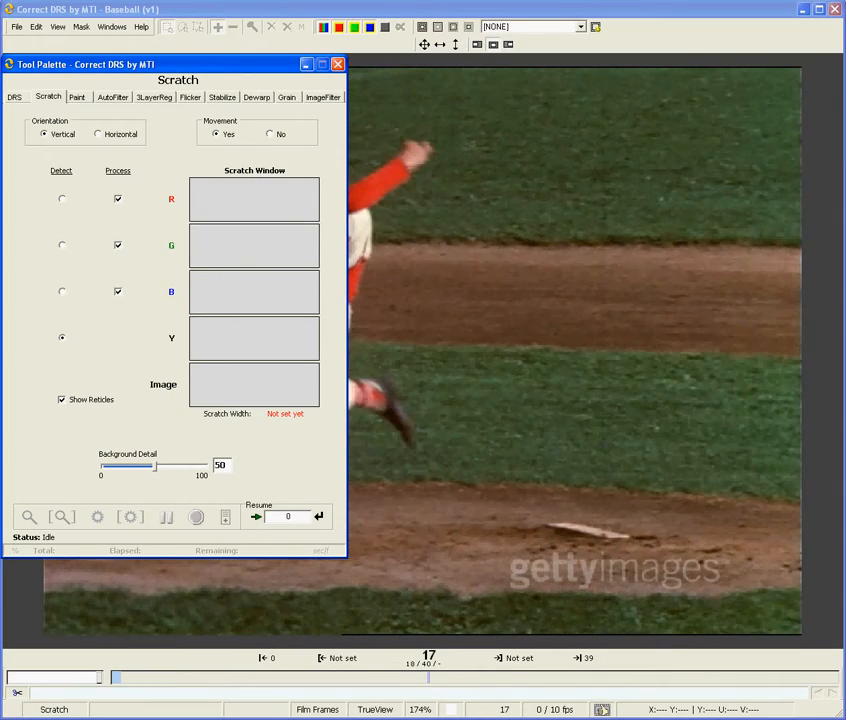
key(f)
key(f)
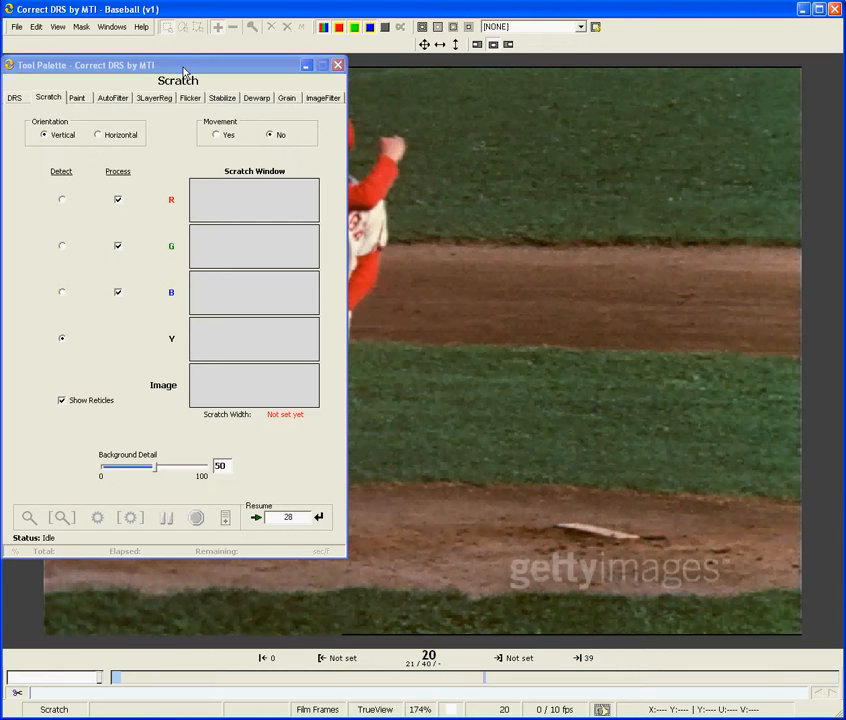
Step: Go to frame 28 and set the scratch movement to Yes
text(28)
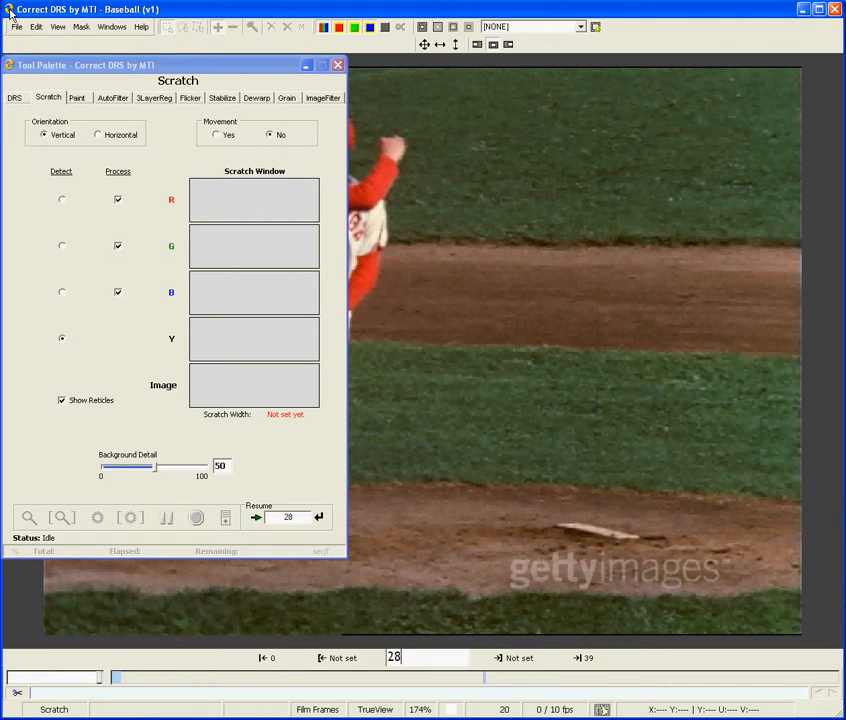
key(Return)
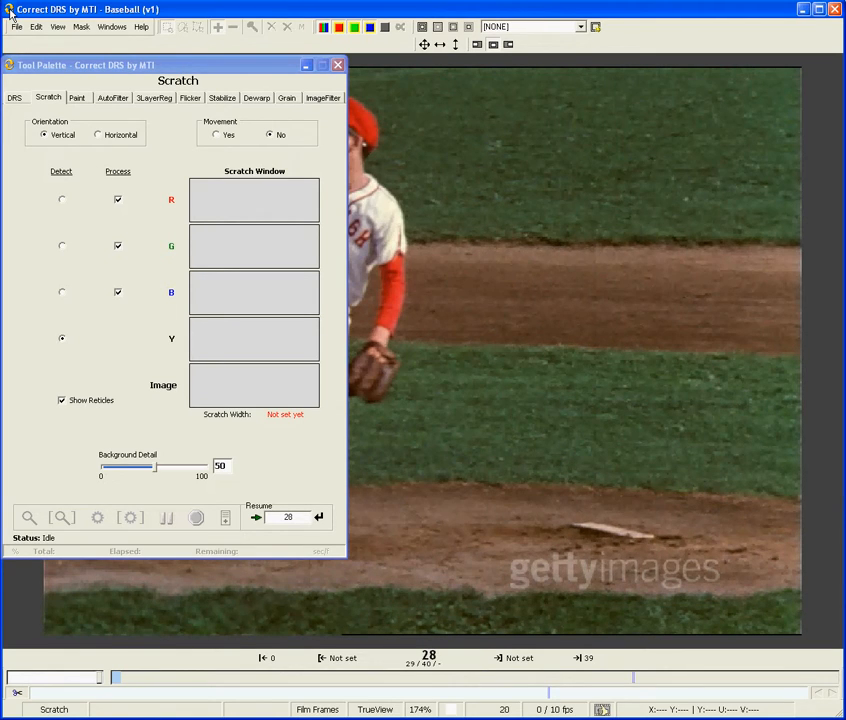
key(m)
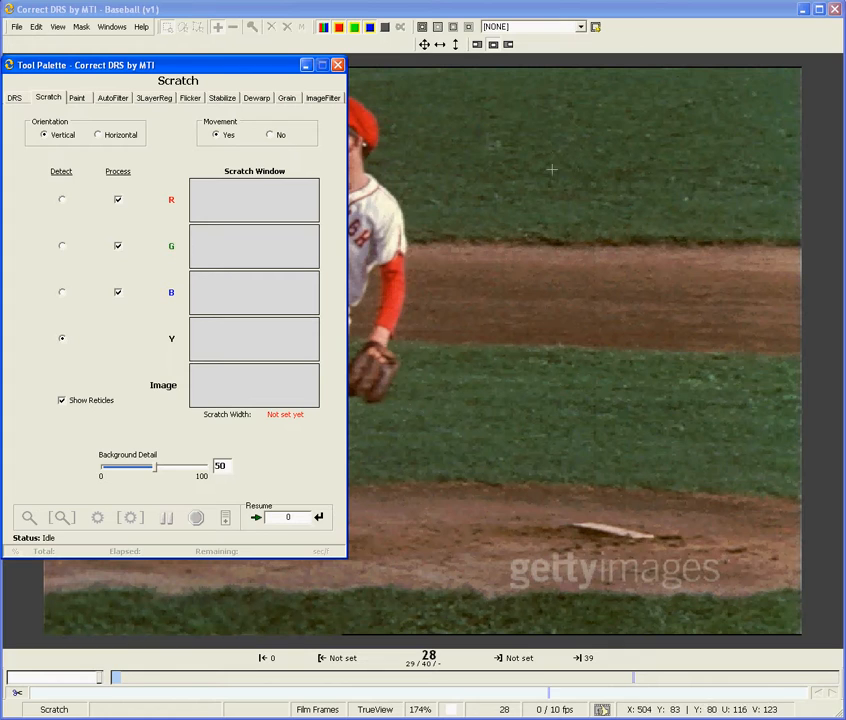
Step: Bound the vertical scratch, sample it on the brown dirt band and fit the scratch width markers to 3 pixels
drag(548, 168, 645, 295)
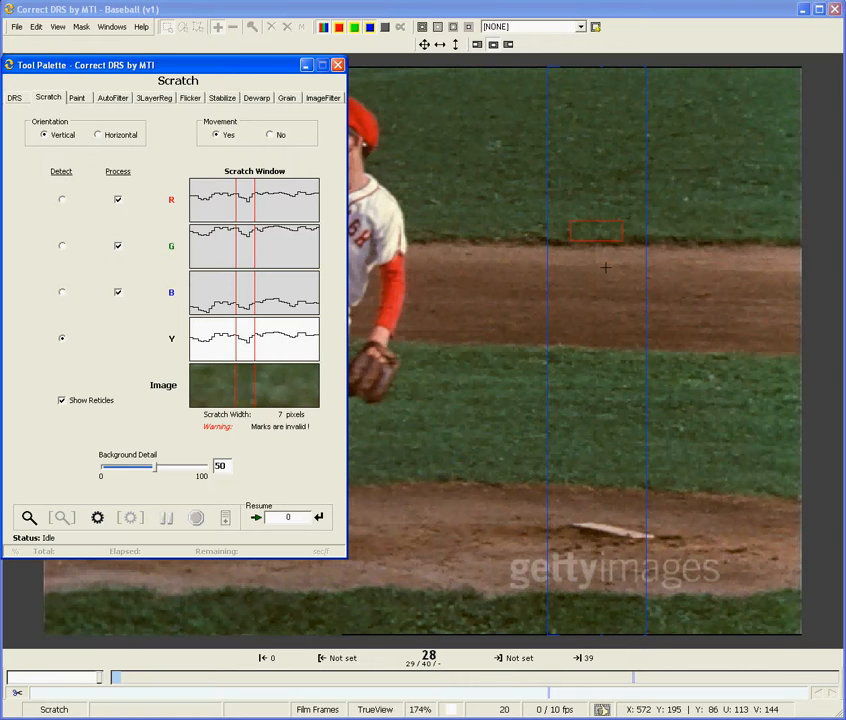
click(605, 267)
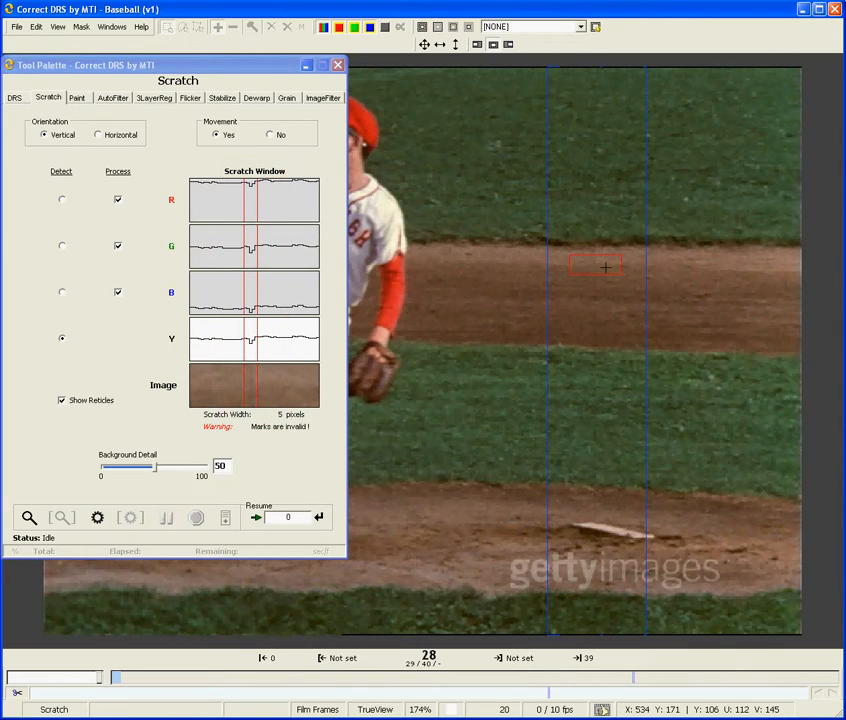
scroll(606, 267, up, 2)
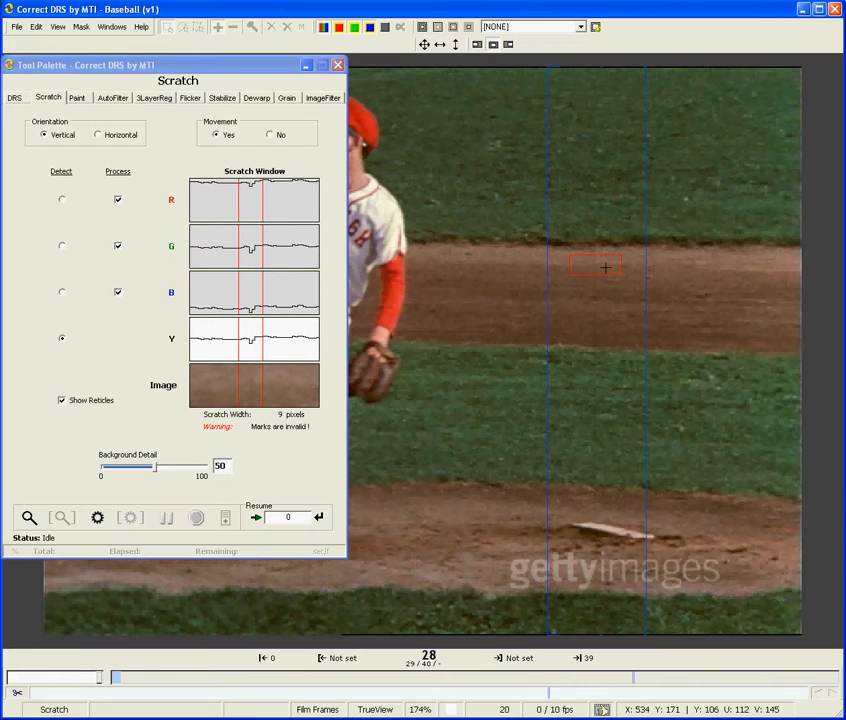
key(Left)
key(Left)
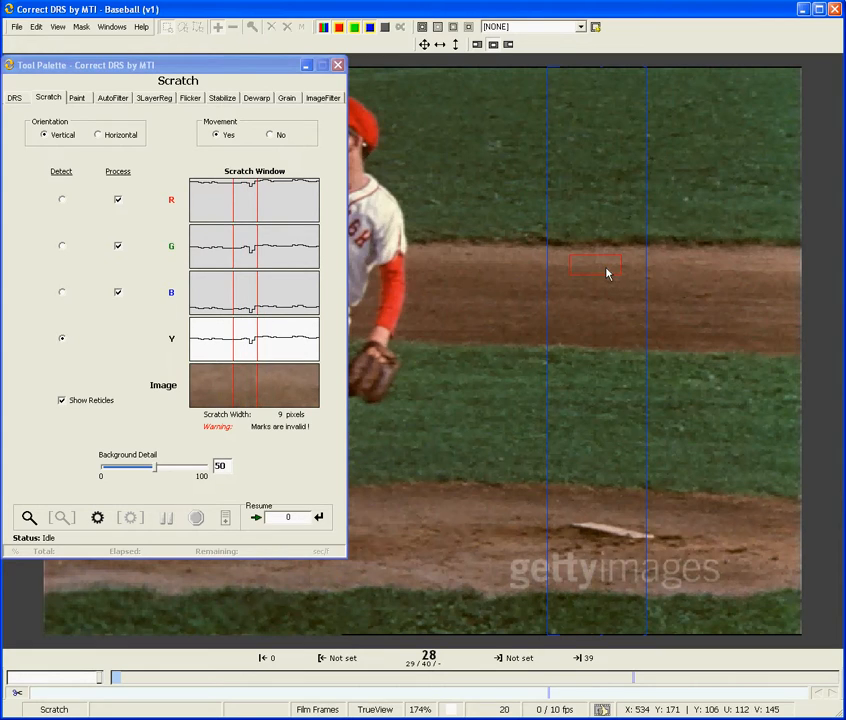
scroll(606, 272, down, 3)
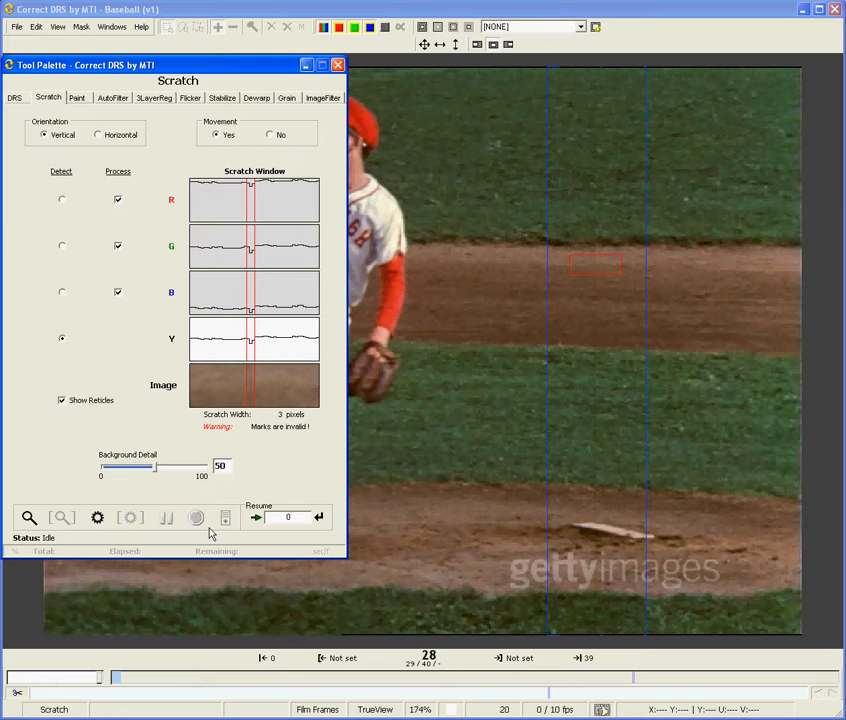
Step: Mark the entire clip from 0 to 40, preview the scratch repair and render it on all marked frames
key(ctrl+a)
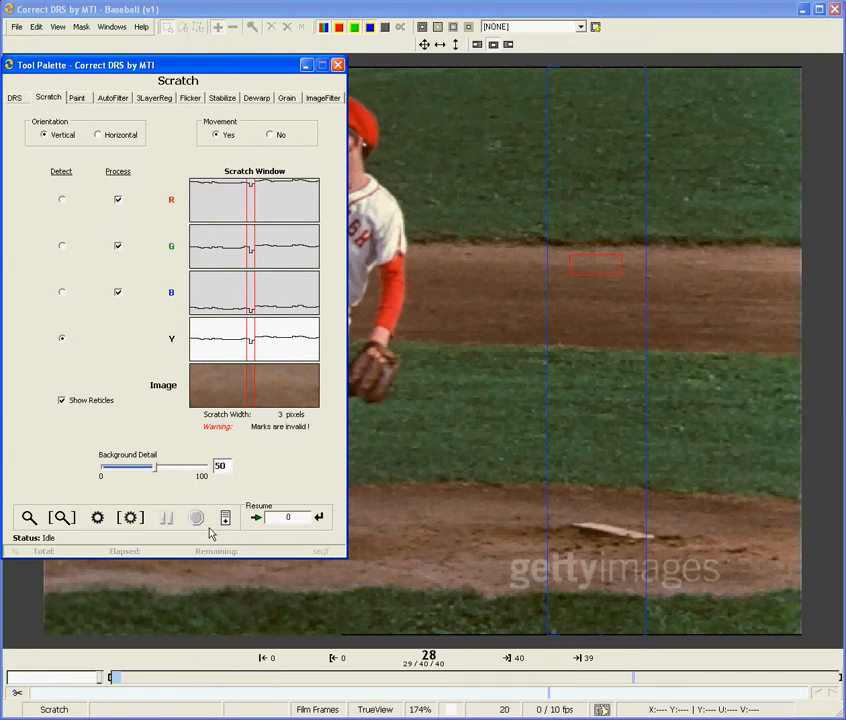
key(d)
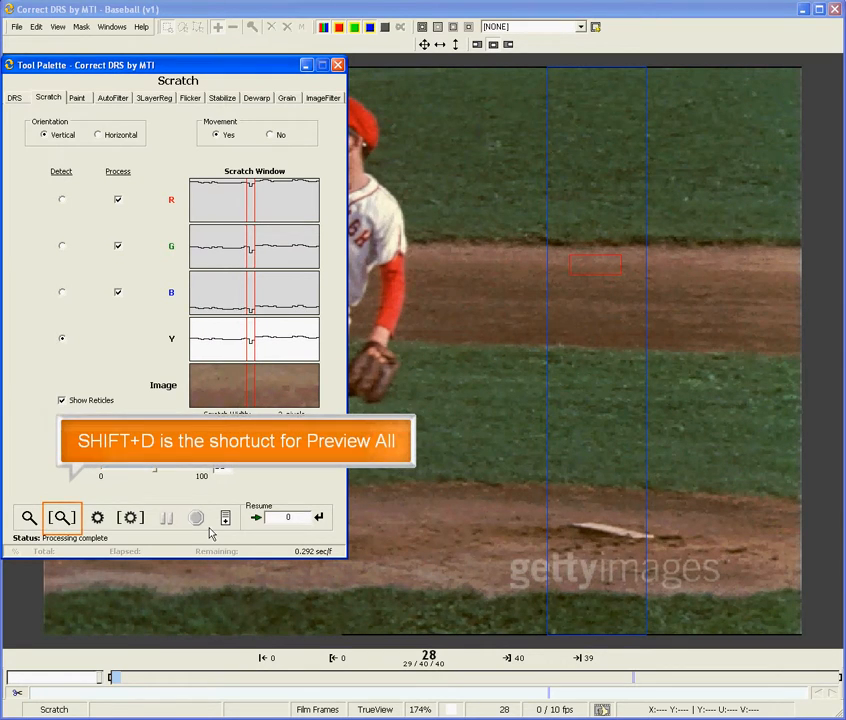
key(shift+d)
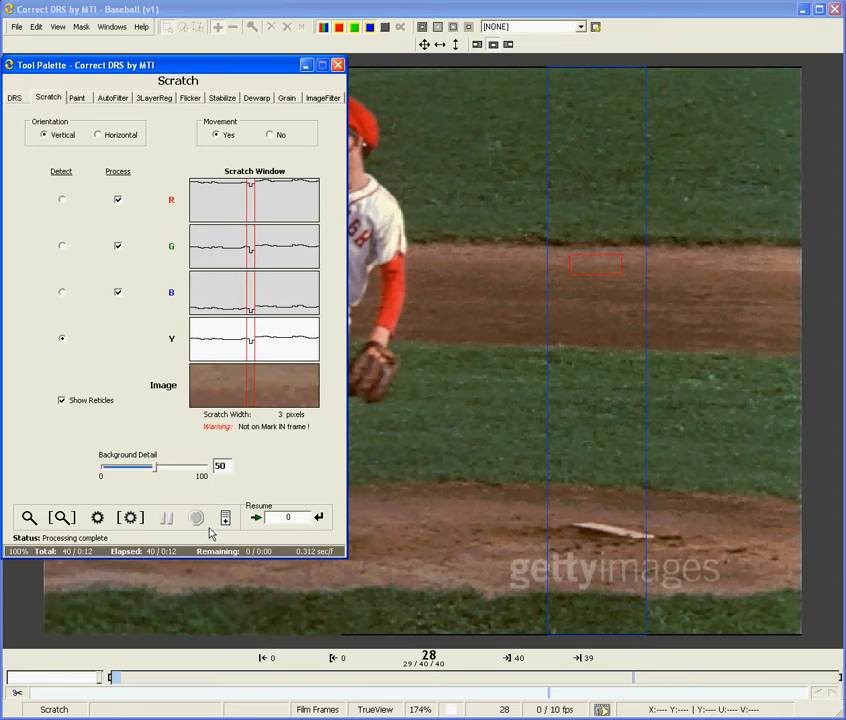
key(shift+g)
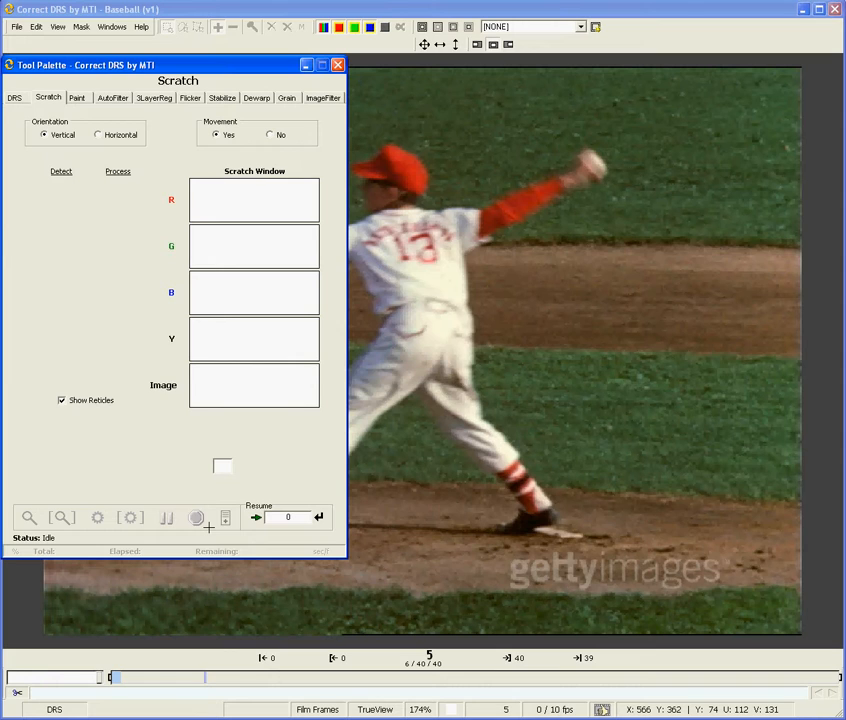
Step: Compare the repair on frame 5 by toggling the highlighted modified pixels and the original pixel display
key(w)
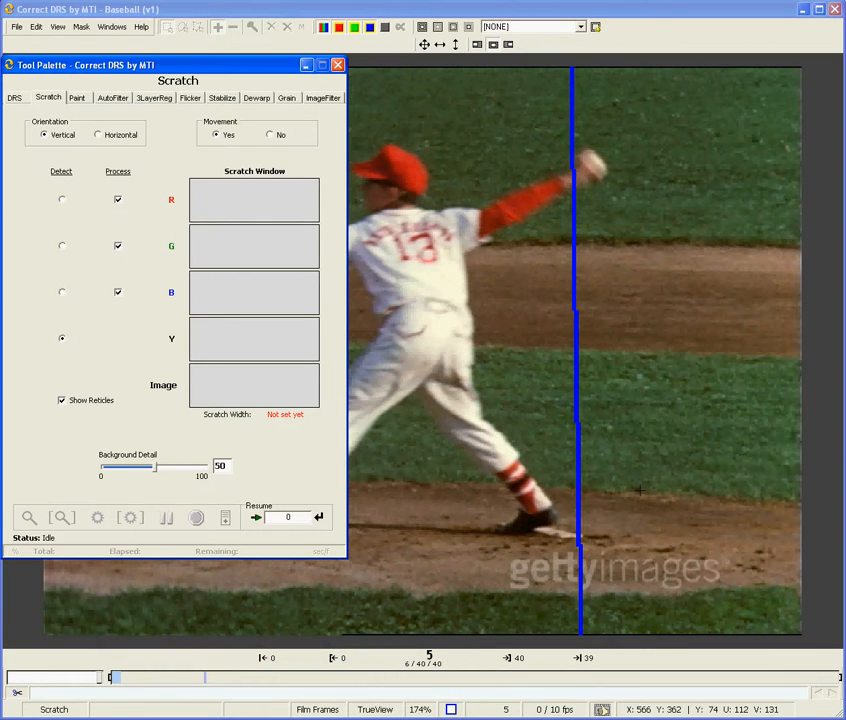
key(w)
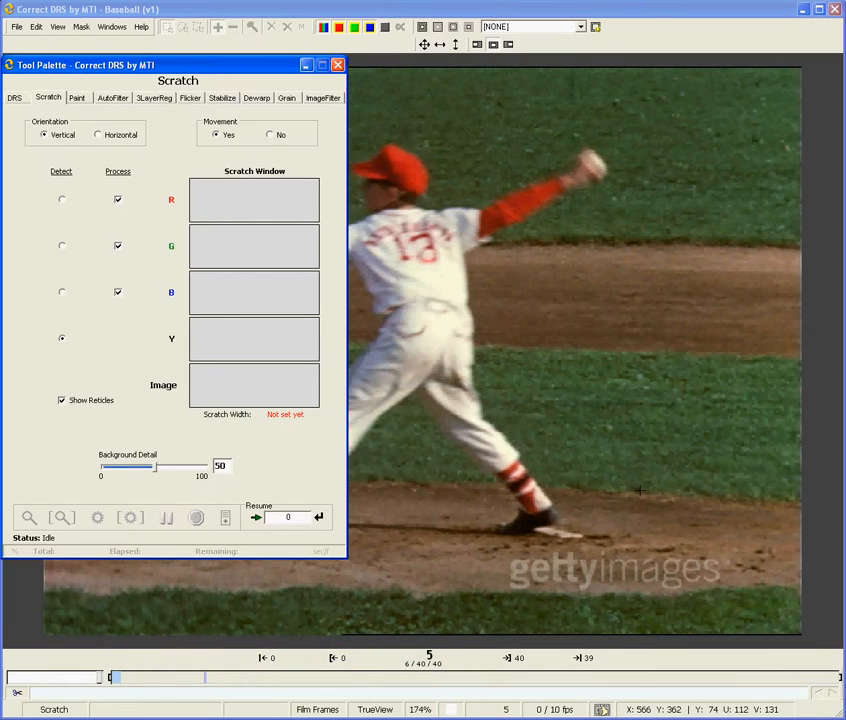
key(shift+w)
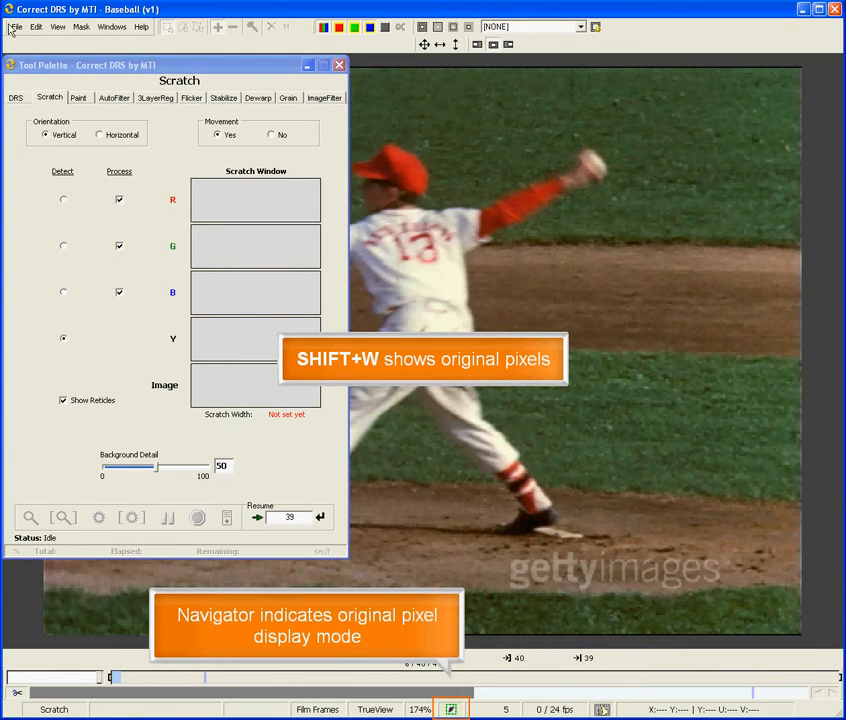
key(shift+w)
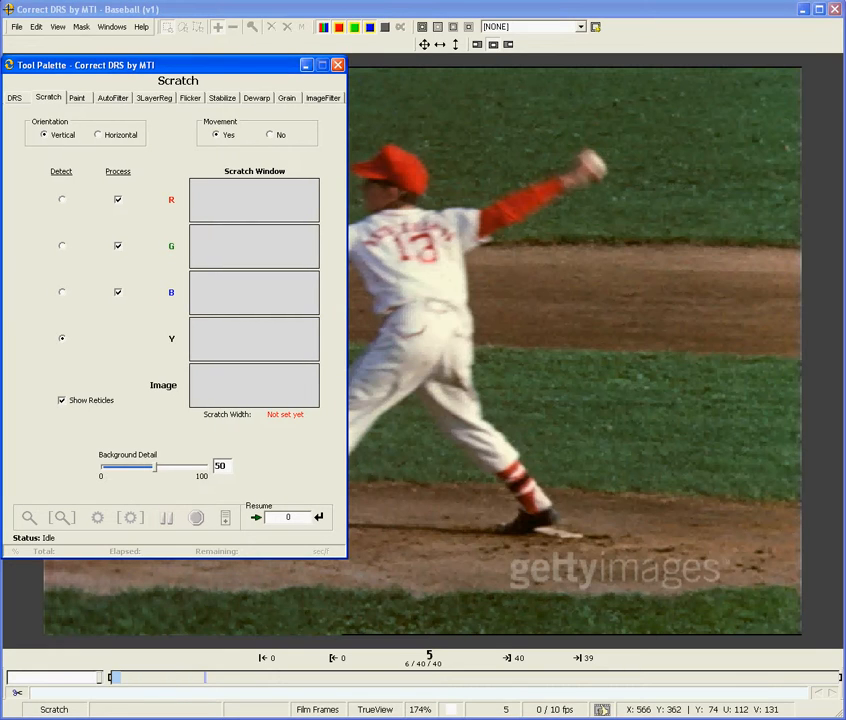
key(shift+w)
Step: Try restoring the original pixels in a rectangle around the scratch on the grass, compare both versions, and reject the restoration
shift+drag(549, 348, 621, 497)
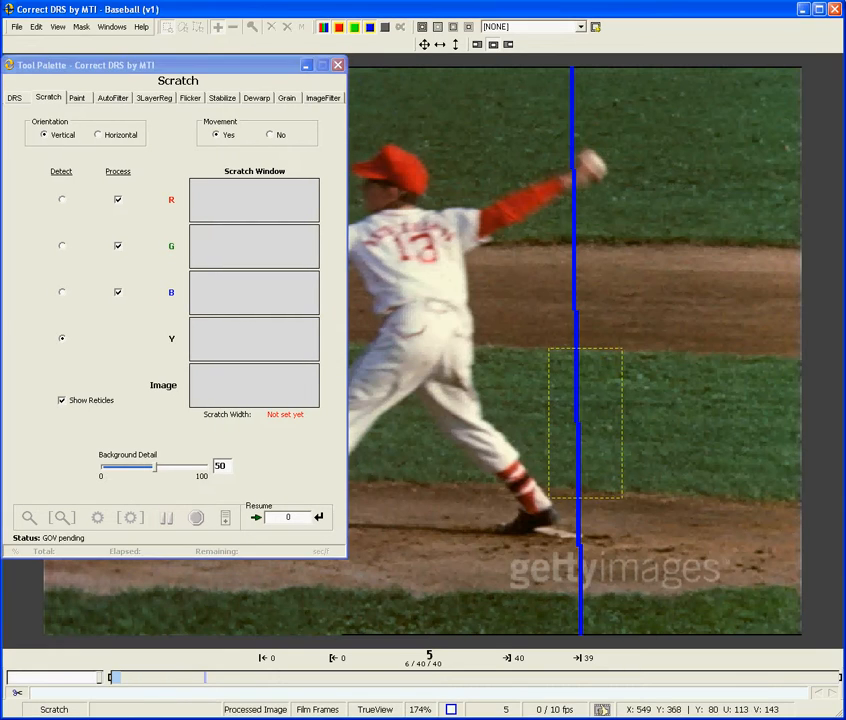
key(t)
key(t)
key(t)
key(a)
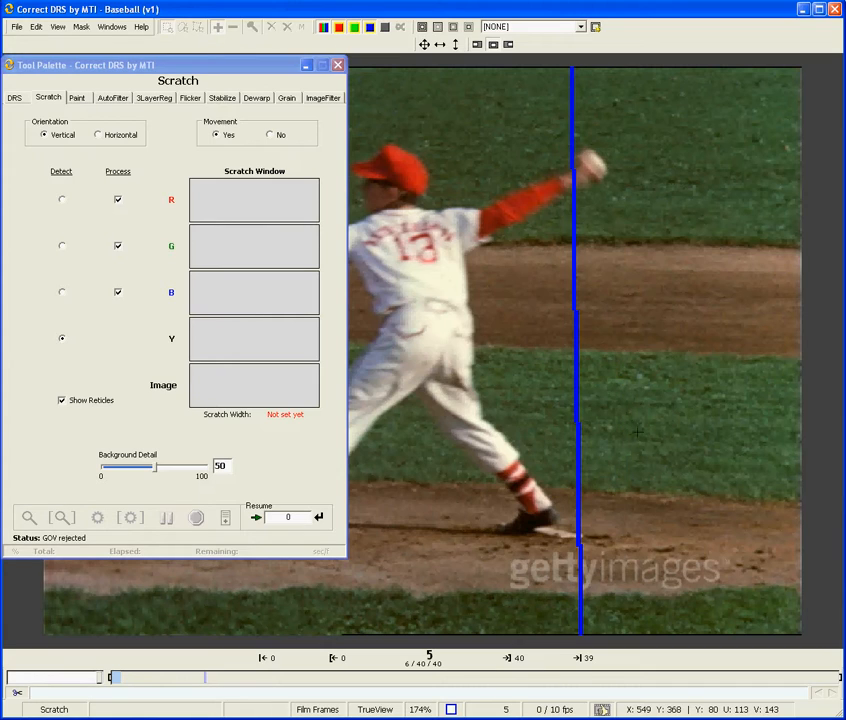